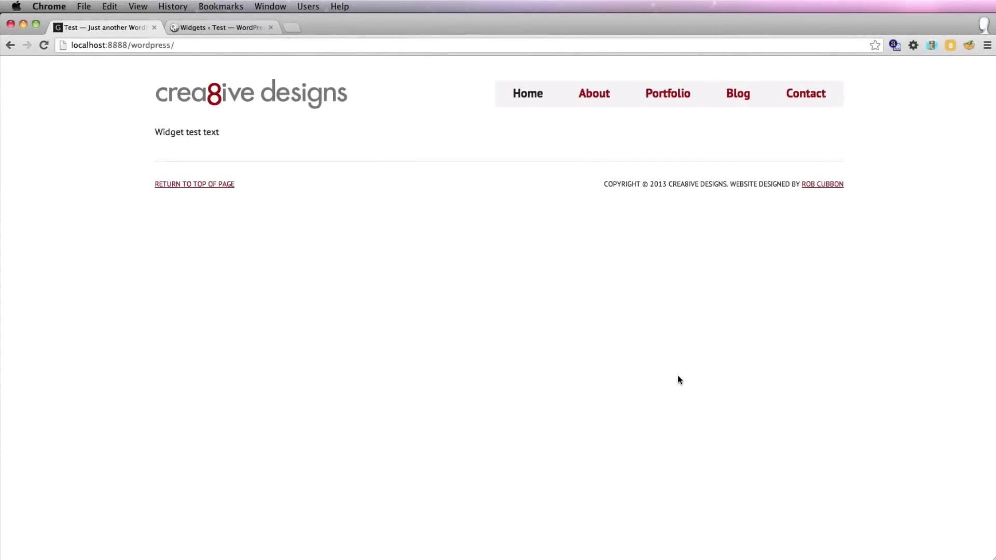
# Switch to Photoshop to view the cd-3.psd homepage mockup and its image slider
pyautogui.press('super+Tab')
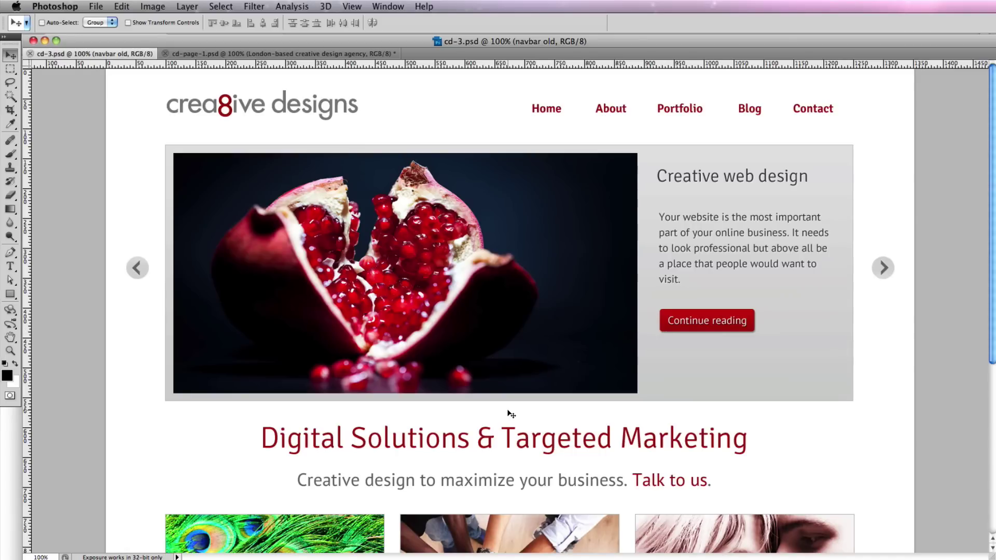
# Switch away from Photoshop to Dreamweaver's functions.php and its home-title widget area registration
pyautogui.press('super+Tab')
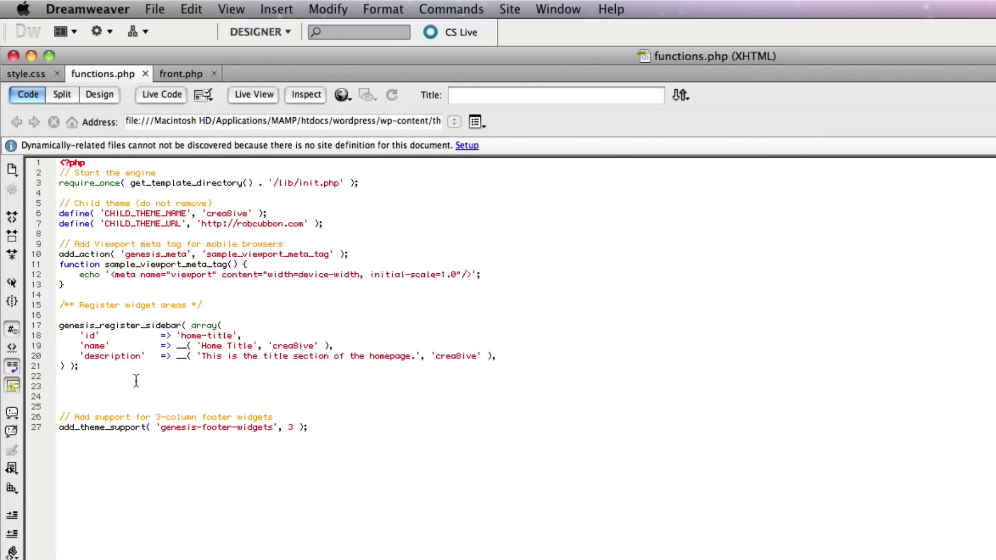
# Duplicate the home-title genesis_register_sidebar block in functions.php
pyautogui.moveTo(49, 367); pyautogui.dragTo(50, 325)
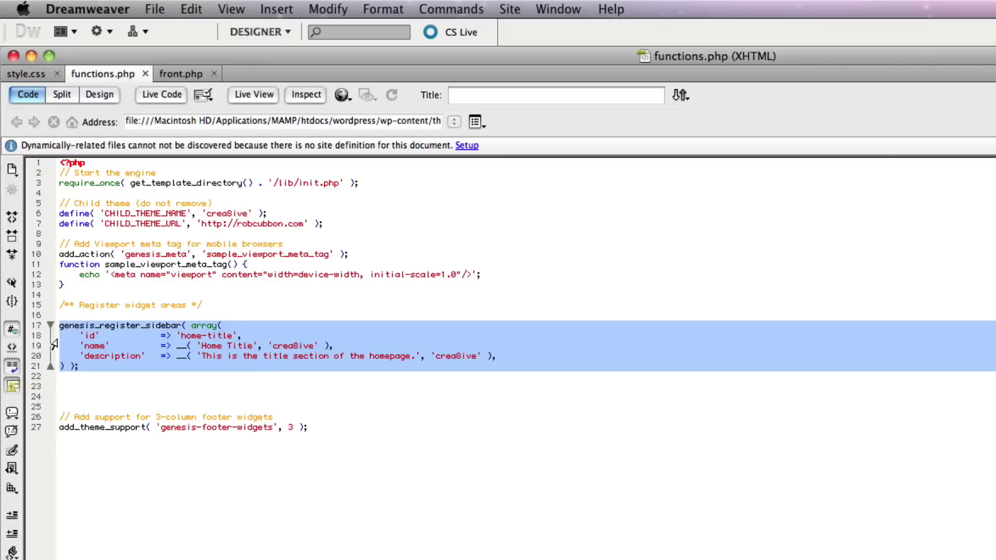
pyautogui.press('super+c')
pyautogui.press('super+v')
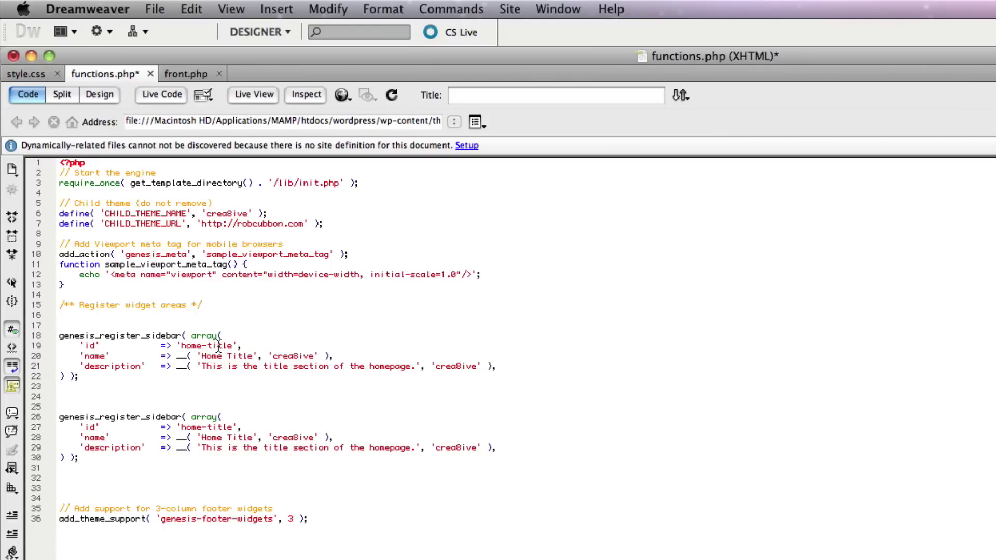
# Change the copy's id, name and description to home-slider, Home Slider and slider, then save
pyautogui.moveTo(207, 347); pyautogui.dragTo(238, 350)
pyautogui.write('slider')
pyautogui.doubleClick(233, 357)
pyautogui.write('Slider')
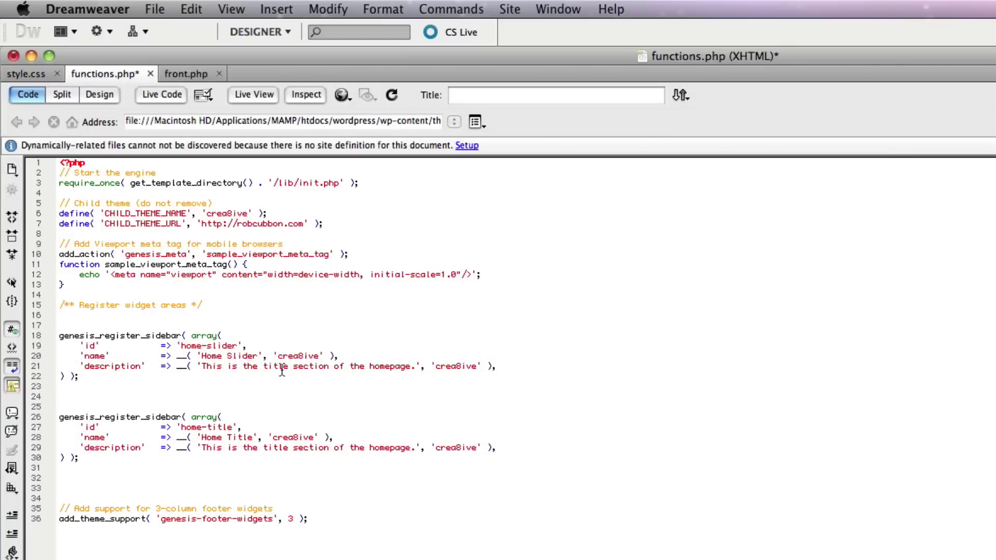
pyautogui.doubleClick(276, 366)
pyautogui.write('slider')
pyautogui.press('Down')
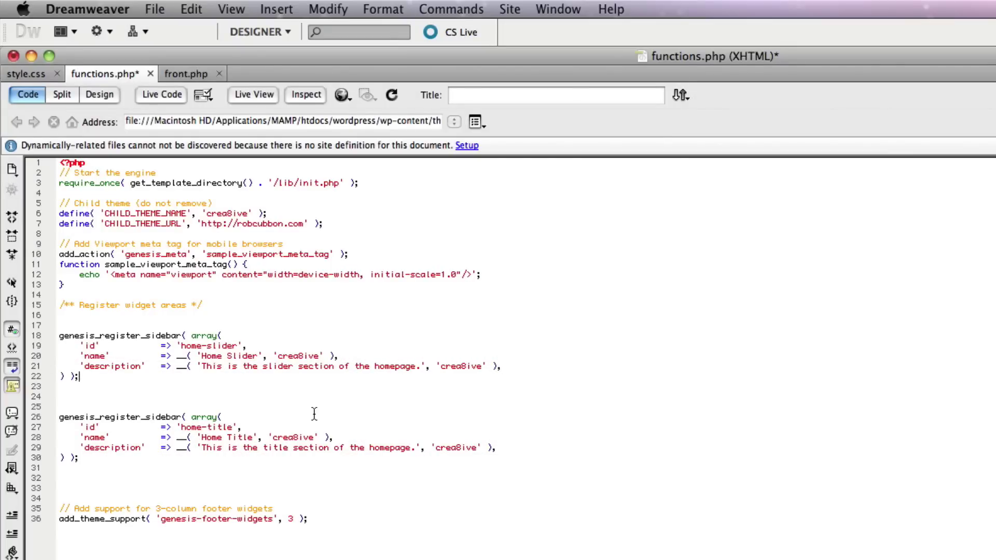
pyautogui.press('super+s')
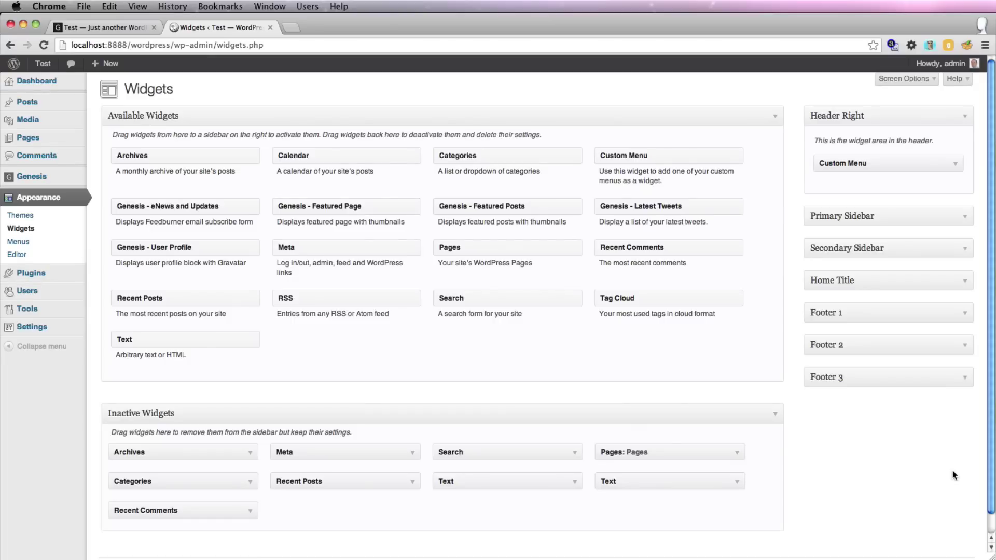
# Reload the Widgets page and expand the newly listed Home Slider widget area
pyautogui.press('super+r')
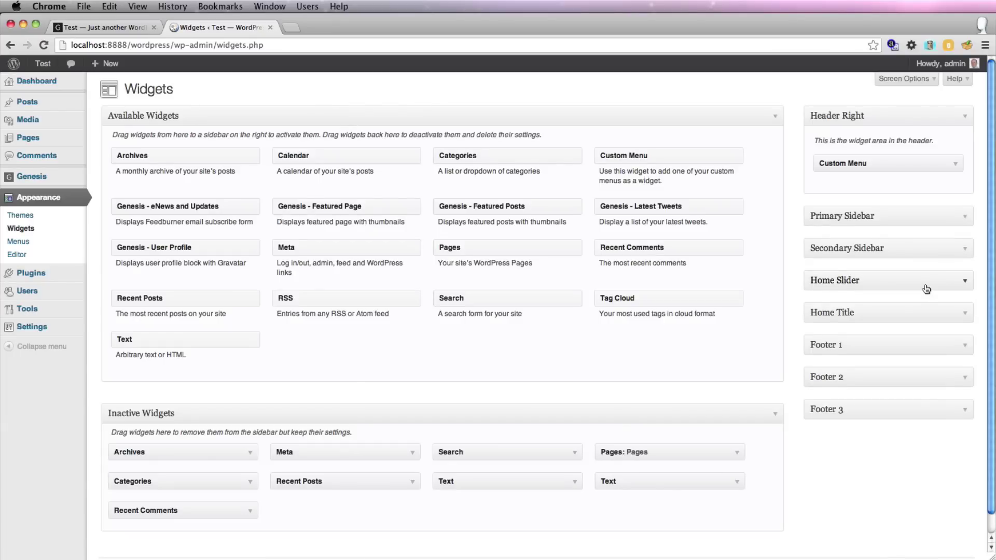
pyautogui.click(964, 282)
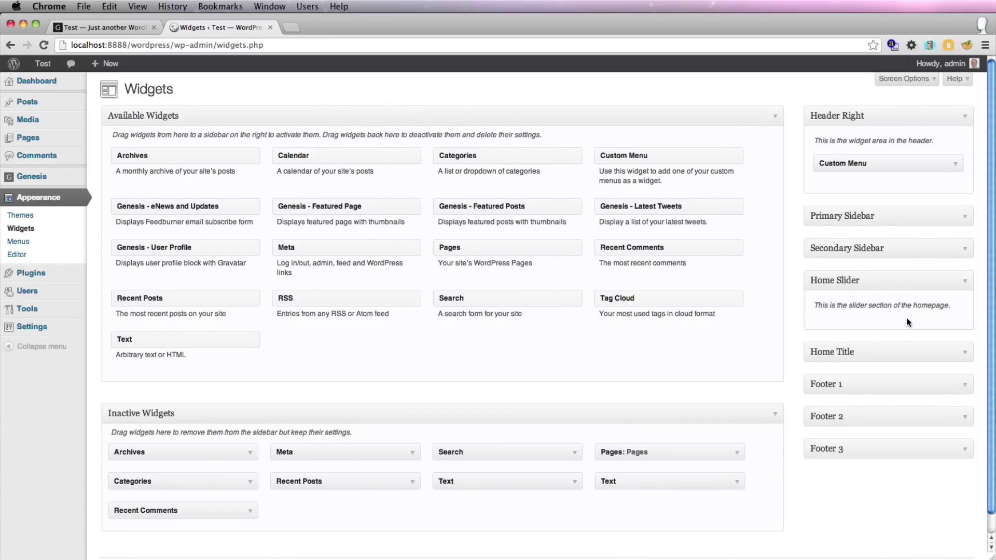
pyautogui.scroll(-2, 906, 318)
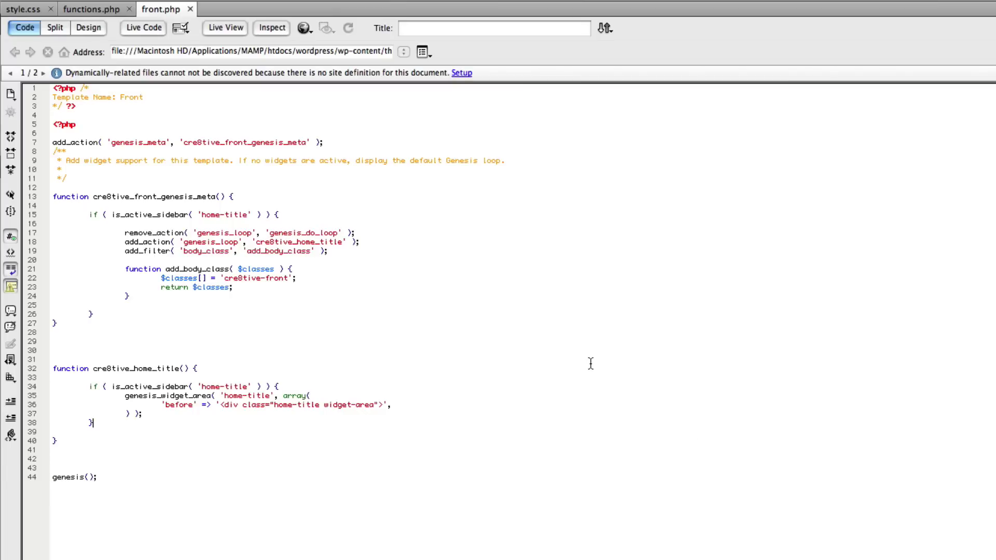
# Duplicate the cre8tive_home_title add_action line and rename the copy to cre8tive_home_slider
pyautogui.tripleClick(103, 243)
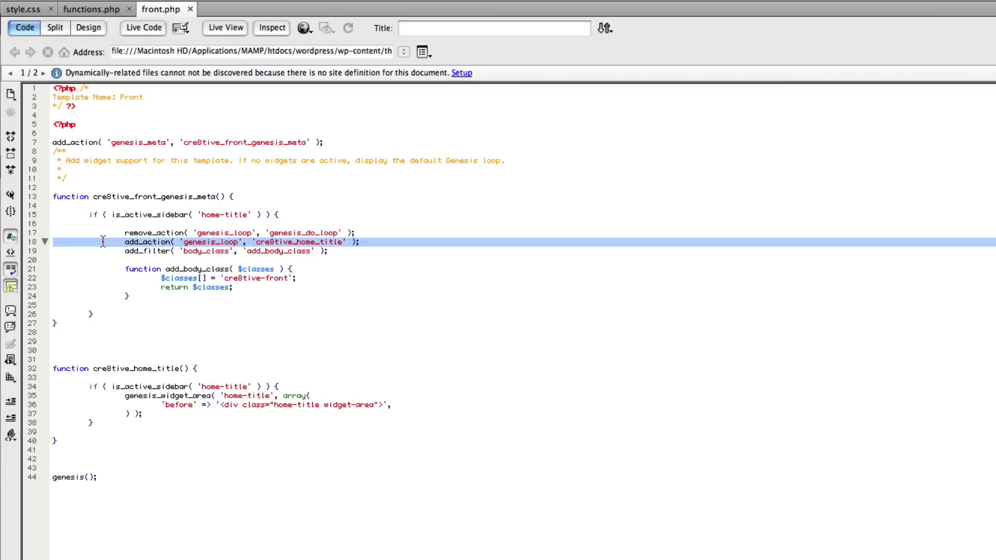
pyautogui.press('super+c')
pyautogui.press('super+v')
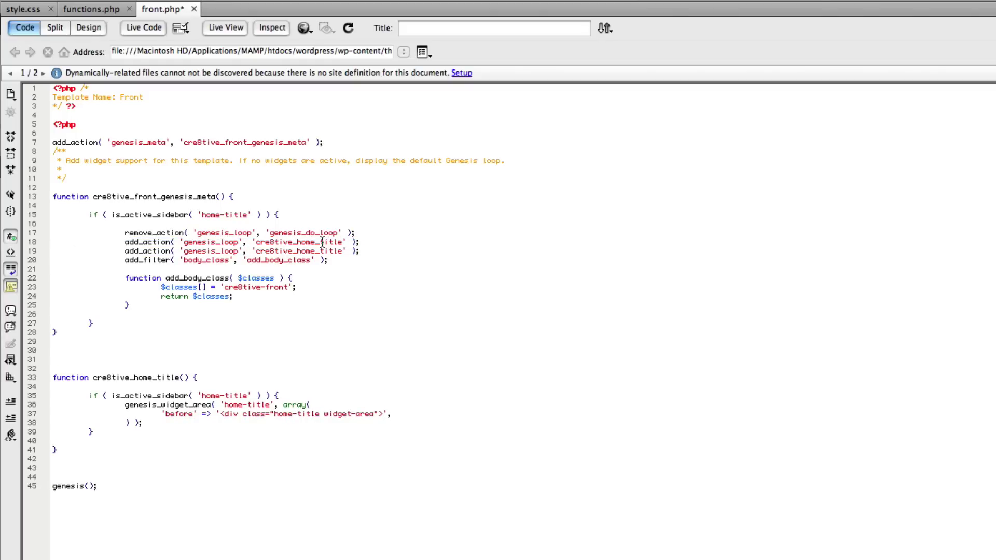
pyautogui.doubleClick(322, 242)
pyautogui.write('slider')
# Copy the cre8tive_home_title function as cre8tive_home_slider, using the home-slider sidebar and class
pyautogui.moveTo(47, 370); pyautogui.dragTo(66, 458)
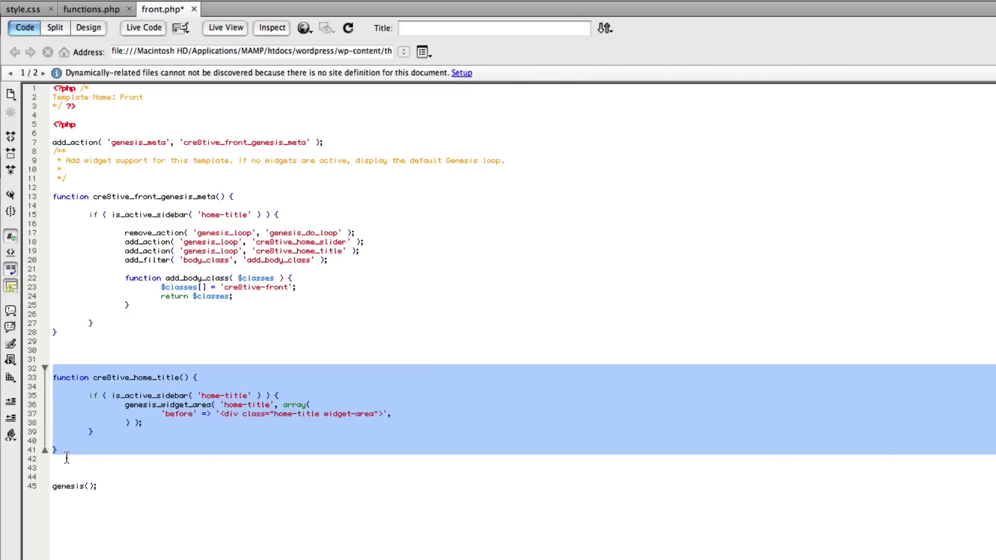
pyautogui.press('super+c')
pyautogui.click(61, 356)
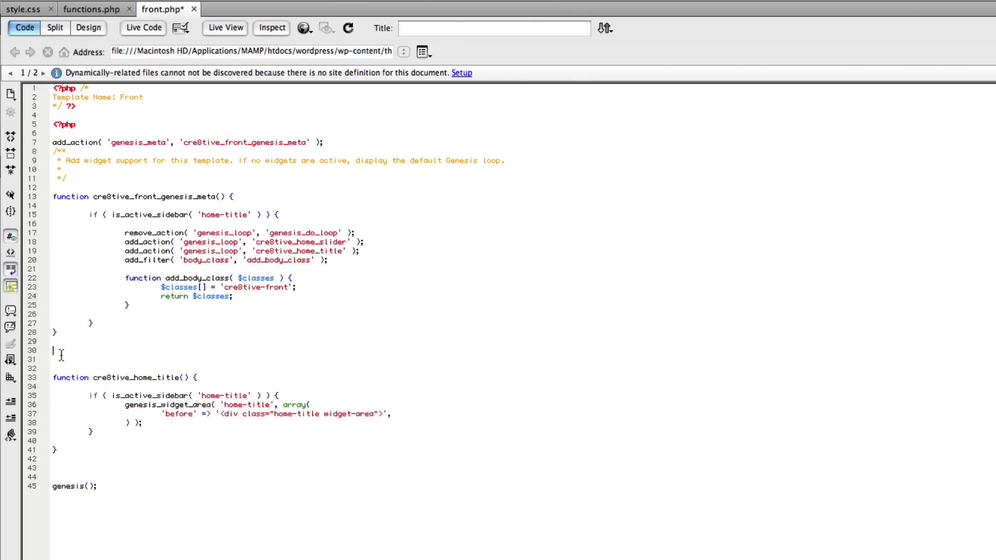
pyautogui.press('super+v')
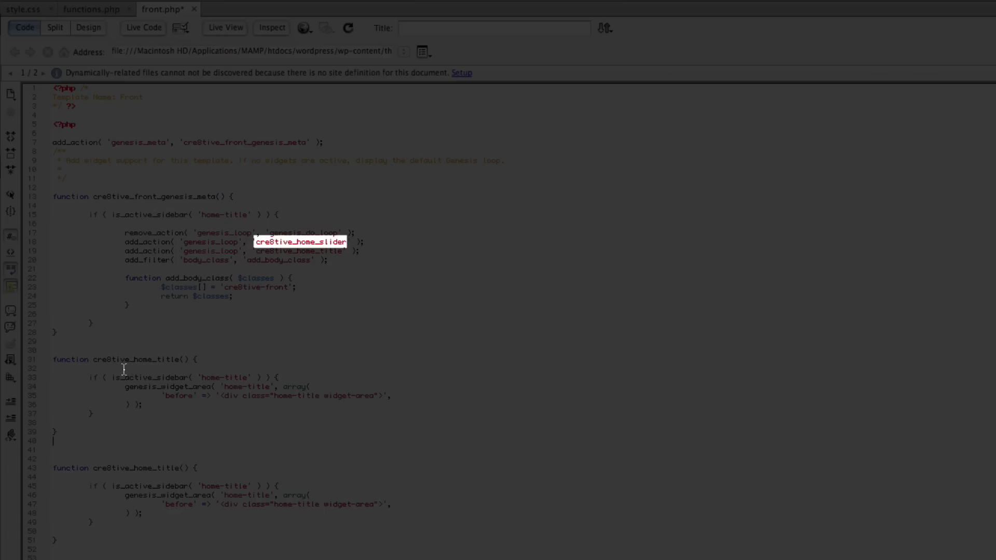
pyautogui.doubleClick(159, 360)
pyautogui.write('slider')
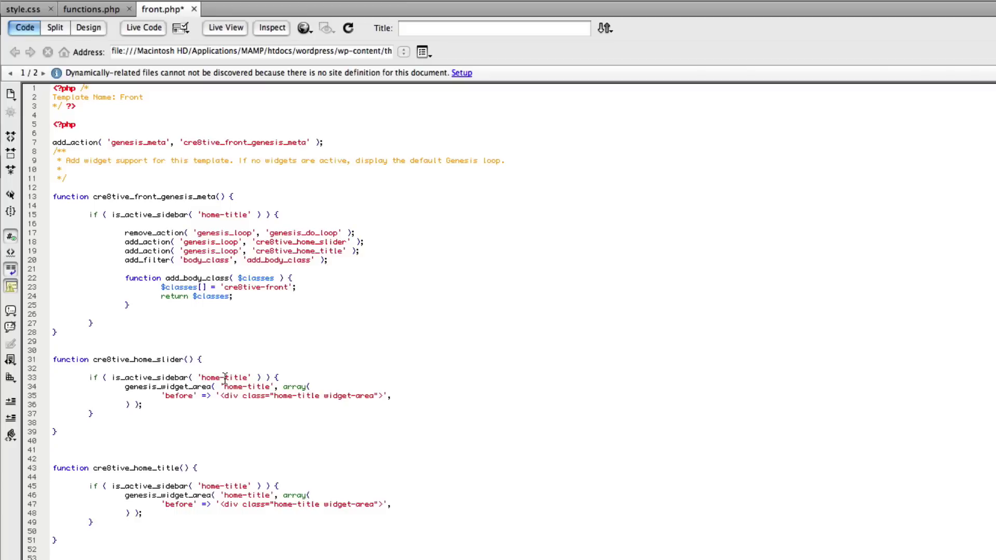
pyautogui.moveTo(224, 378); pyautogui.dragTo(247, 377)
pyautogui.write('slider')
pyautogui.moveTo(248, 387); pyautogui.dragTo(319, 397)
pyautogui.write('slider')
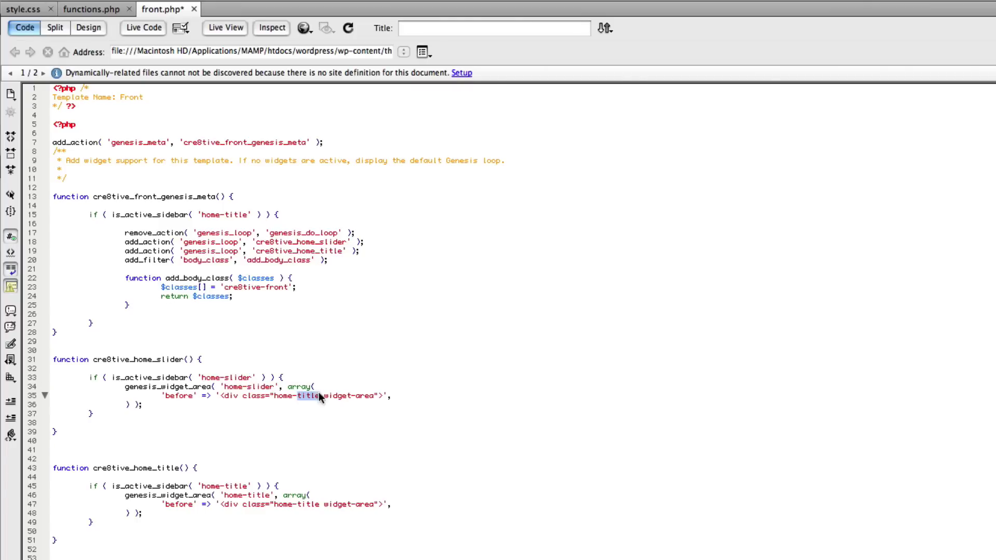
pyautogui.write('slider')
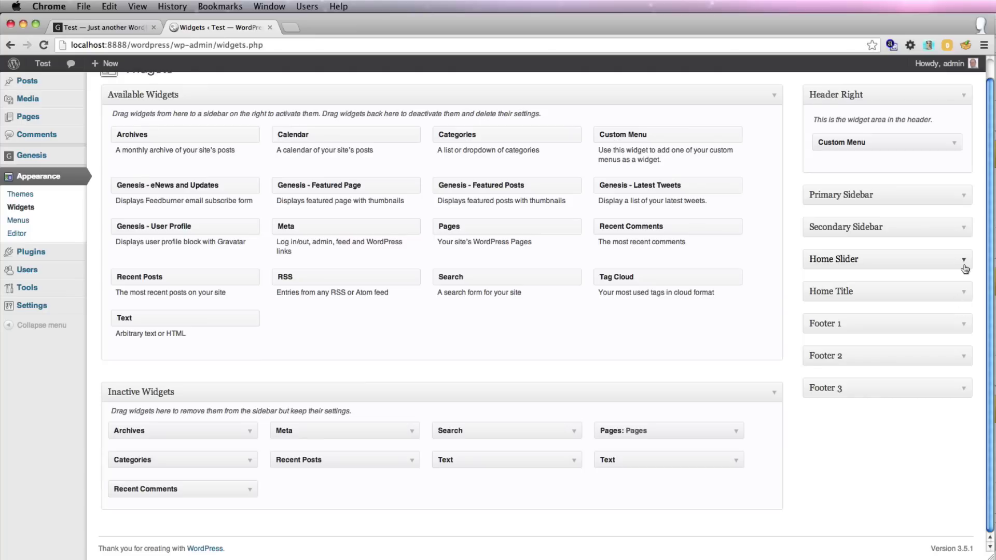
pyautogui.click(963, 259)
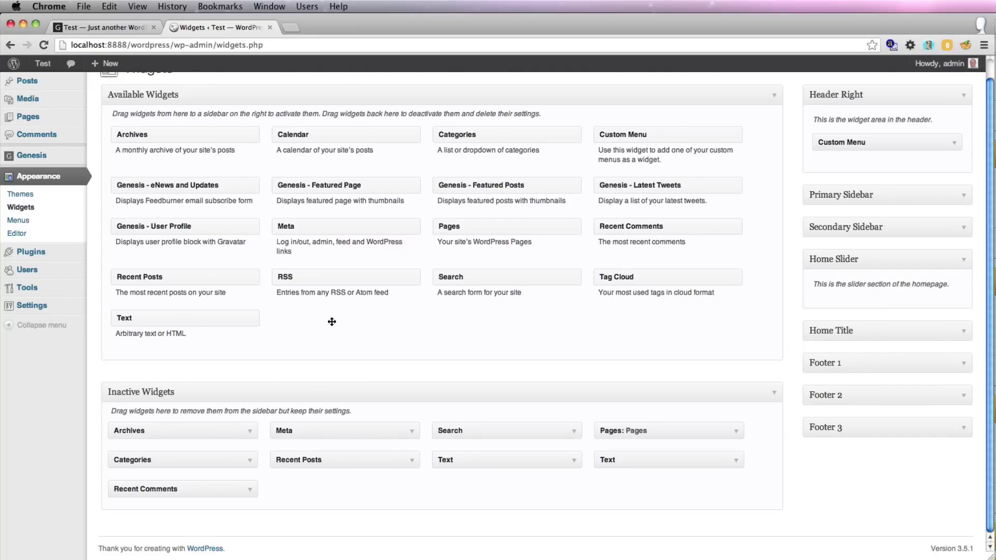
# Add a Text widget reading 'Slider test text' to Home Slider and check the live home page
pyautogui.moveTo(182, 323); pyautogui.dragTo(910, 298)
pyautogui.click(742, 399)
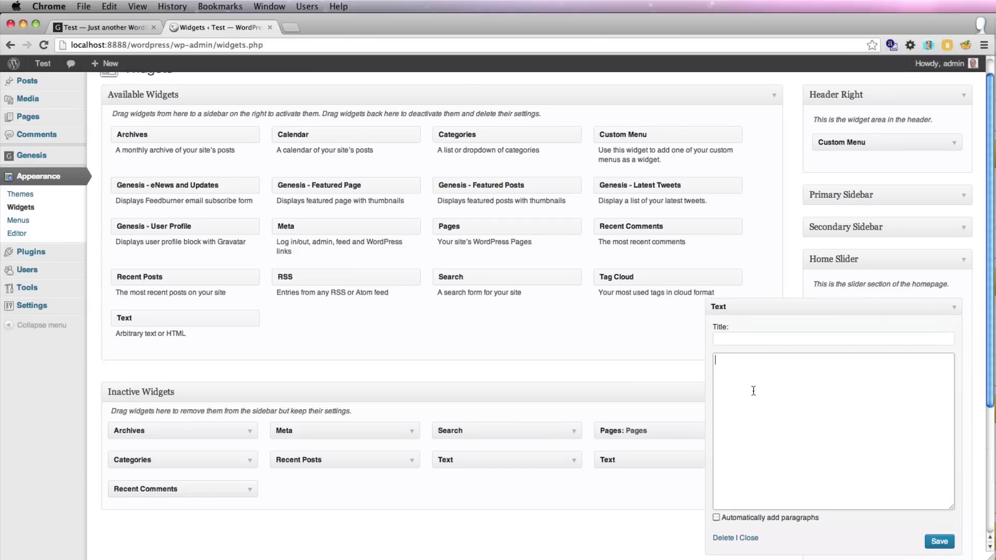
pyautogui.write('Sli')
pyautogui.write('der test text')
pyautogui.click(937, 540)
pyautogui.press('super+1')
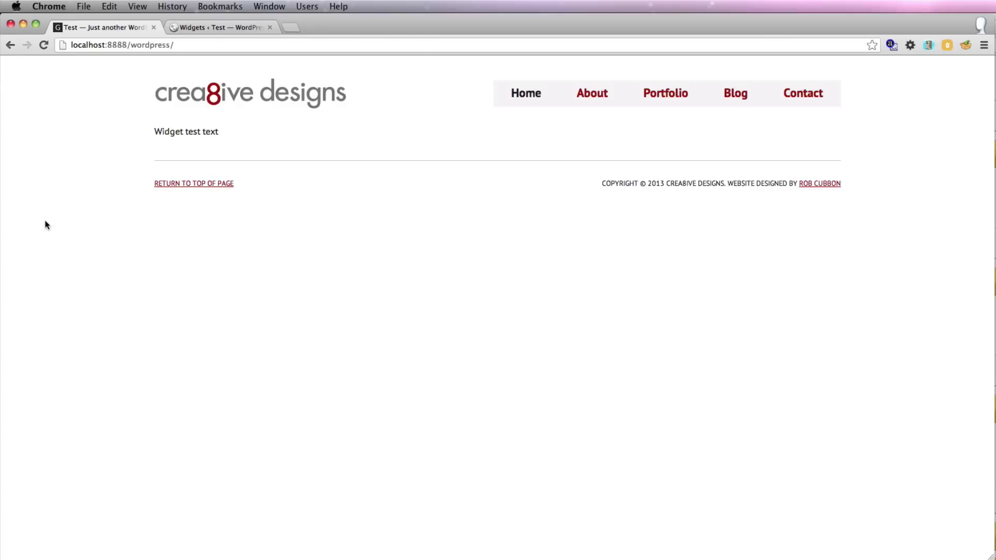
pyautogui.press('super+r')
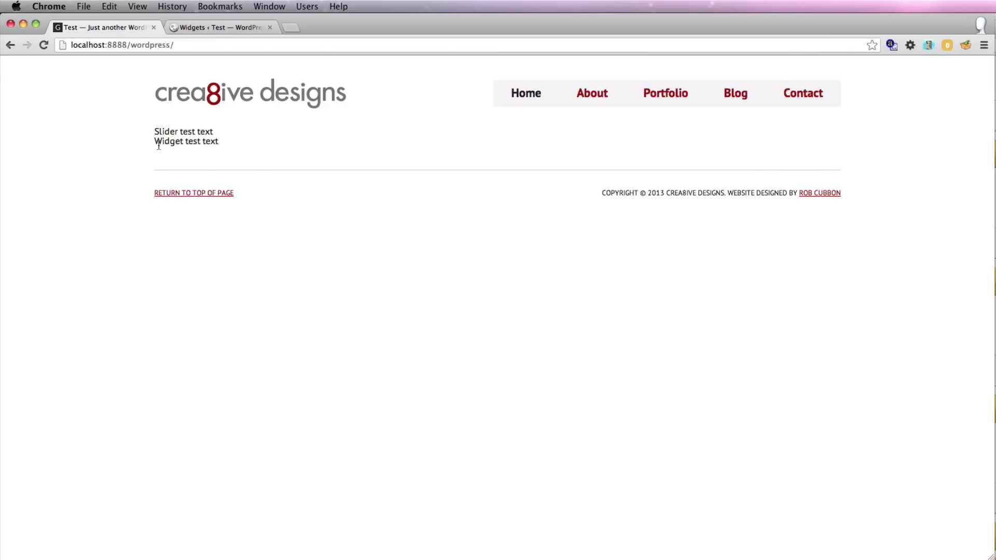
pyautogui.press('super+2')
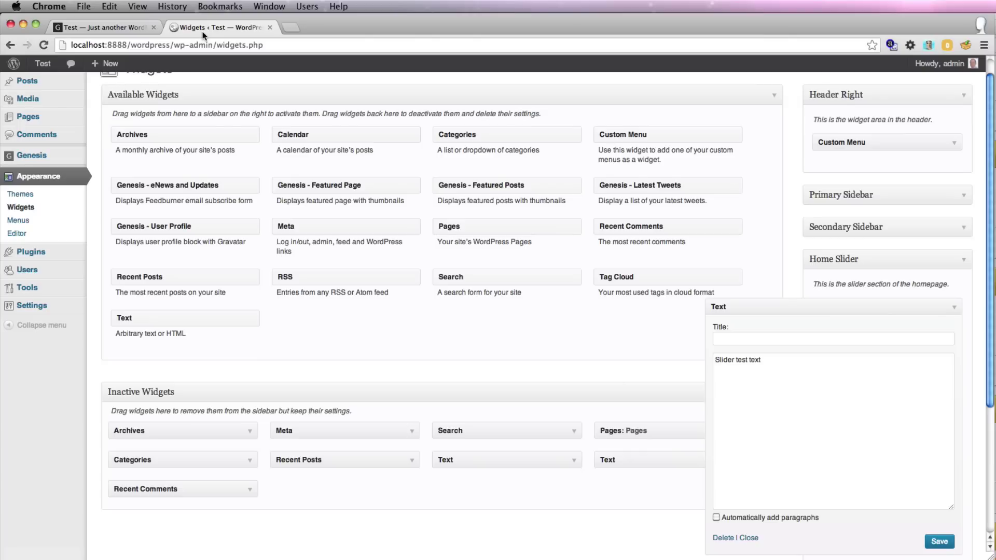
# Move the test Text widget out of Home Slider back to Available Widgets
pyautogui.click(953, 308)
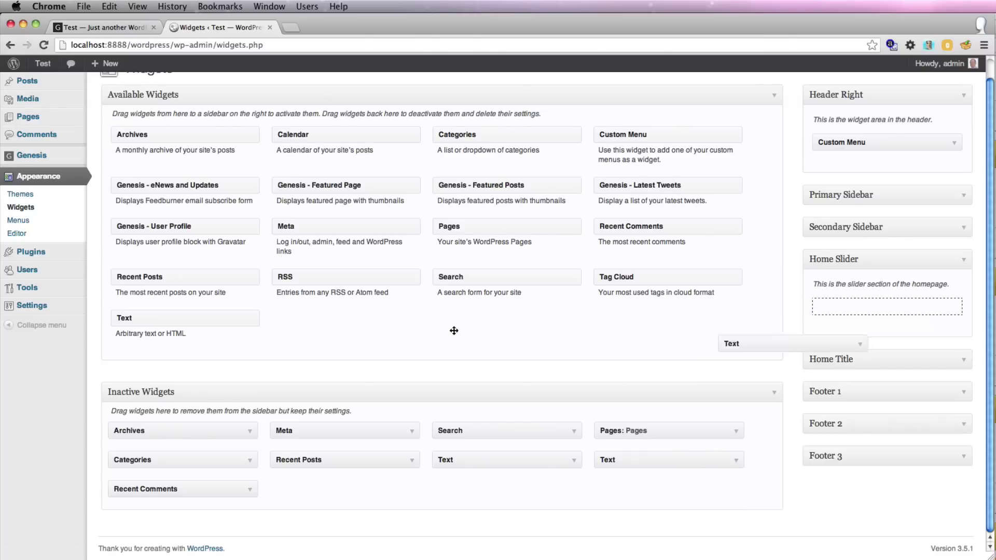
pyautogui.moveTo(884, 302); pyautogui.dragTo(311, 308)
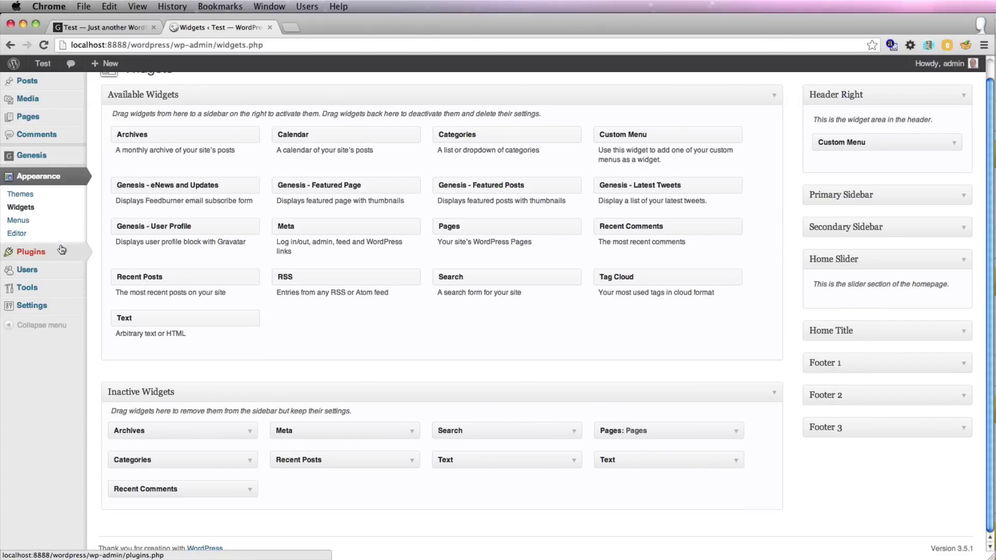
pyautogui.moveTo(31, 252)
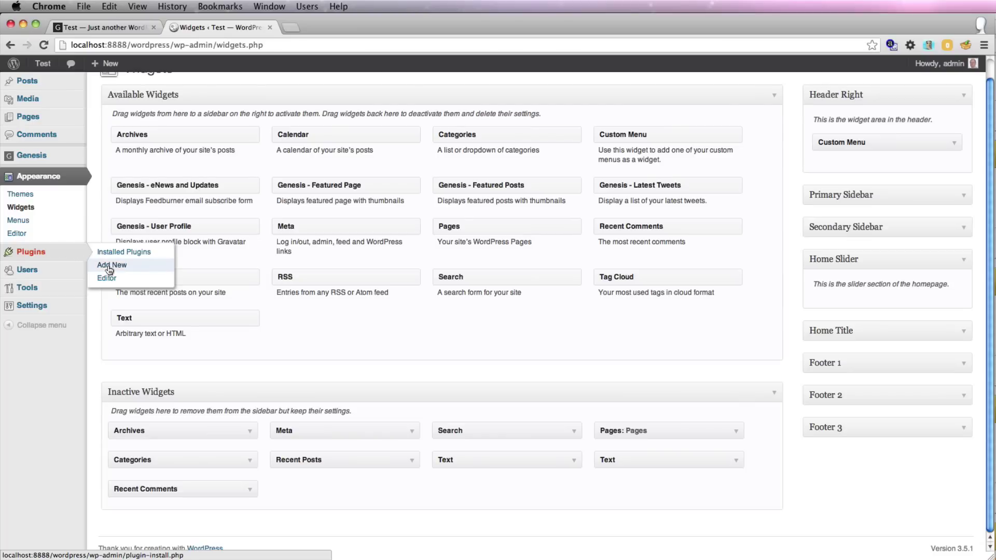
pyautogui.click(109, 269)
pyautogui.write('gen')
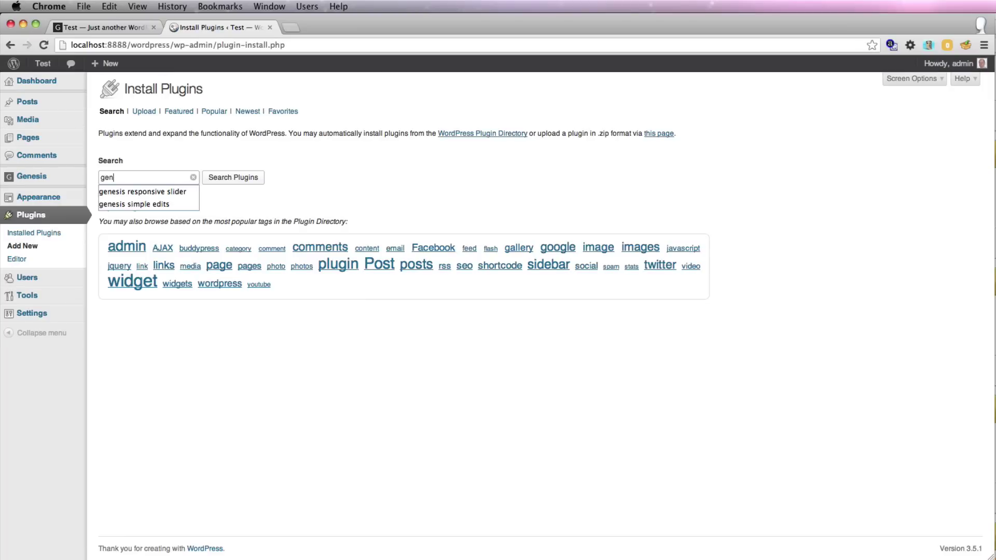
# Search for, install and activate the Genesis Responsive Slider plugin
pyautogui.press('Down')
pyautogui.press('Return')
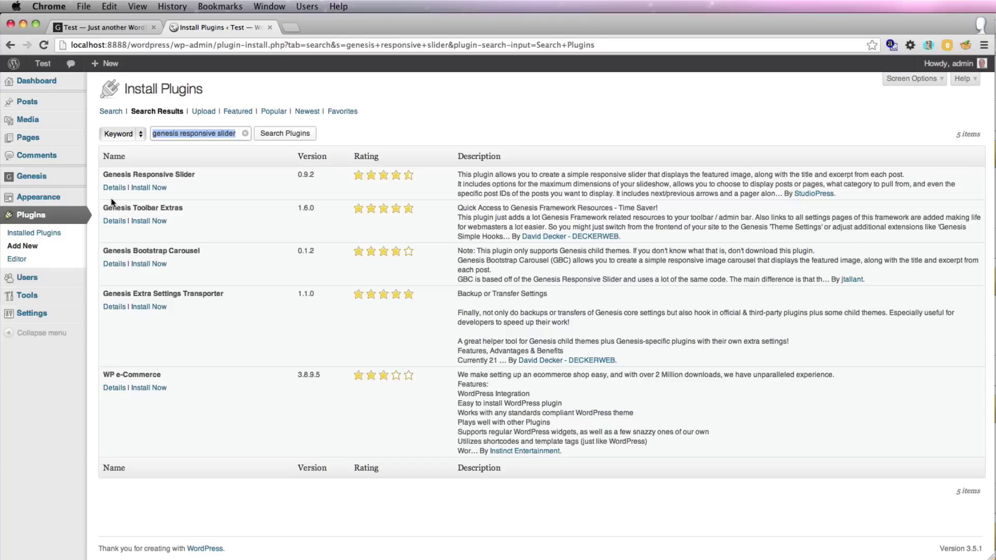
pyautogui.click(146, 189)
pyautogui.press('Return')
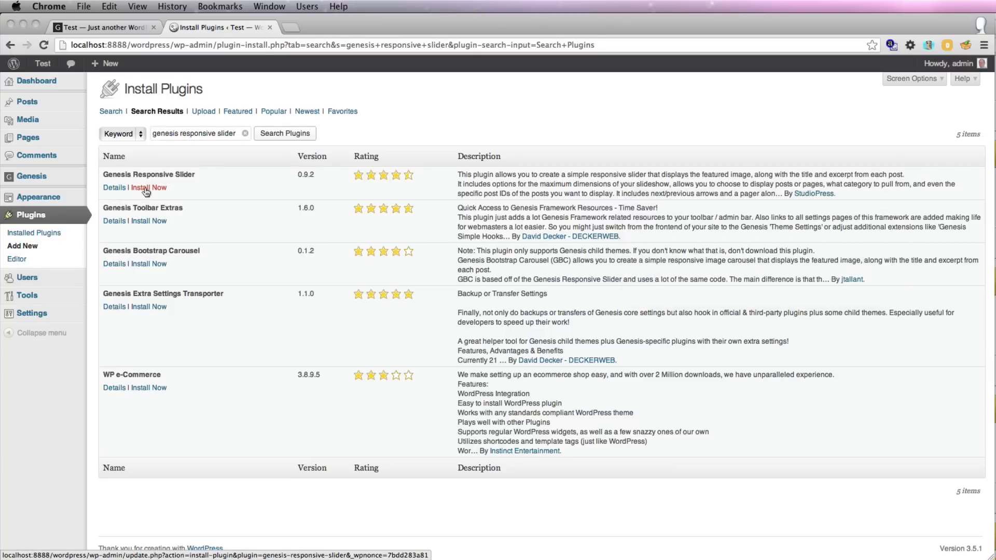
pyautogui.click(132, 180)
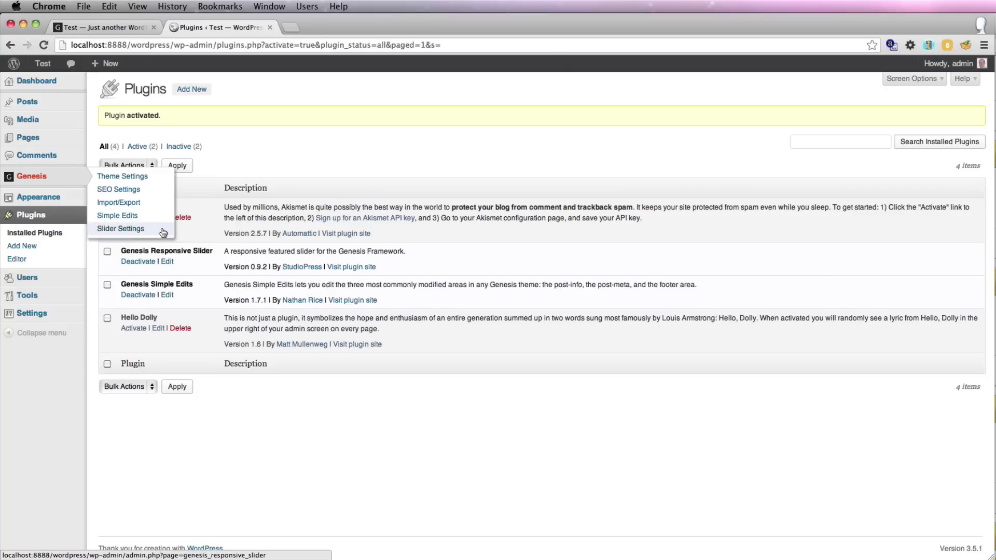
pyautogui.moveTo(39, 197)
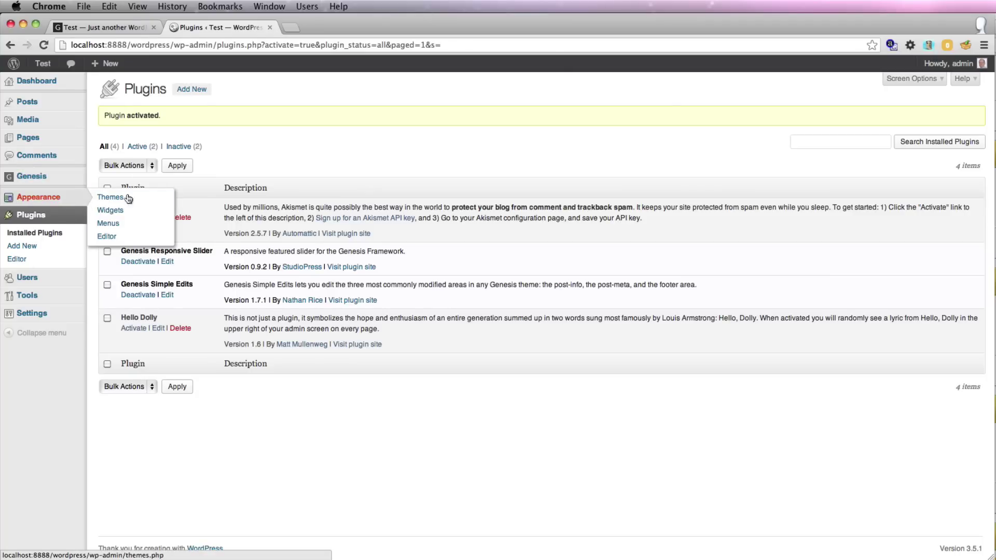
# Place the Genesis - Responsive Slider widget in Home Slider, save it, and reload the home page
pyautogui.click(136, 215)
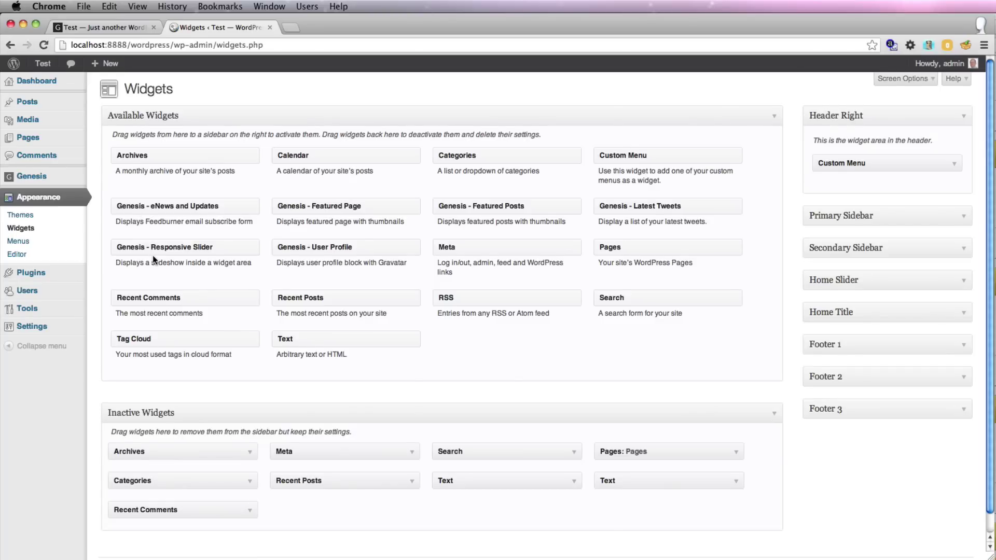
pyautogui.click(962, 281)
pyautogui.moveTo(183, 246); pyautogui.dragTo(866, 317)
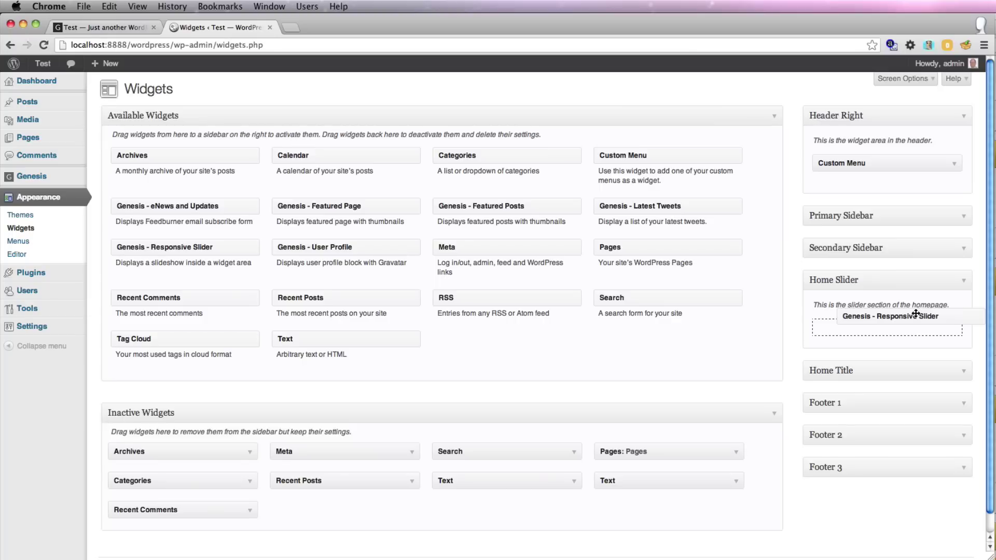
pyautogui.click(940, 414)
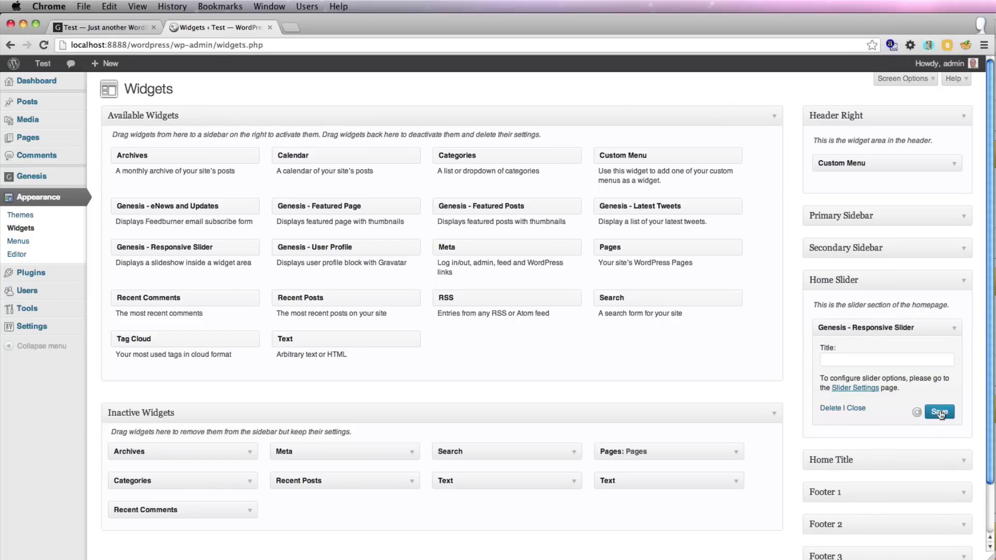
pyautogui.click(954, 327)
pyautogui.click(127, 30)
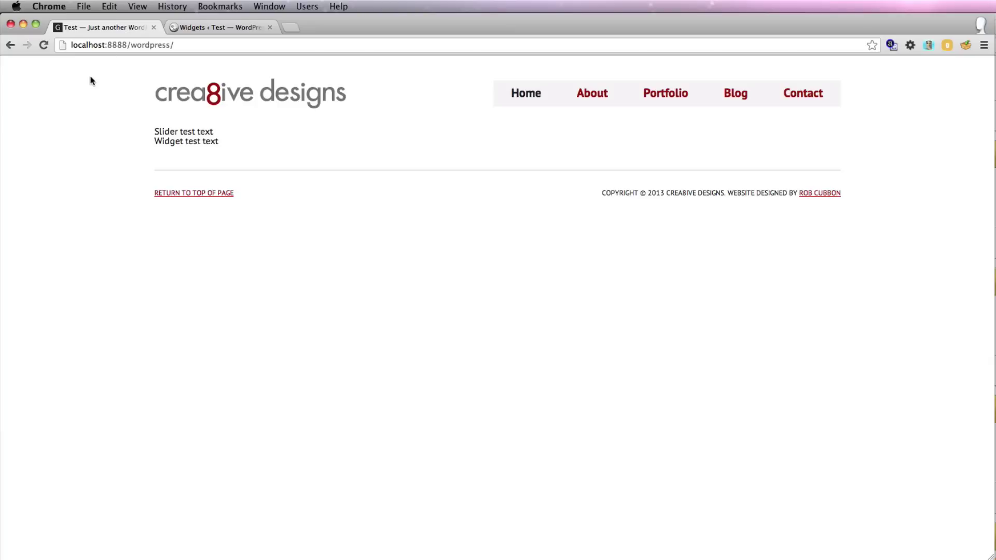
pyautogui.press('super+r')
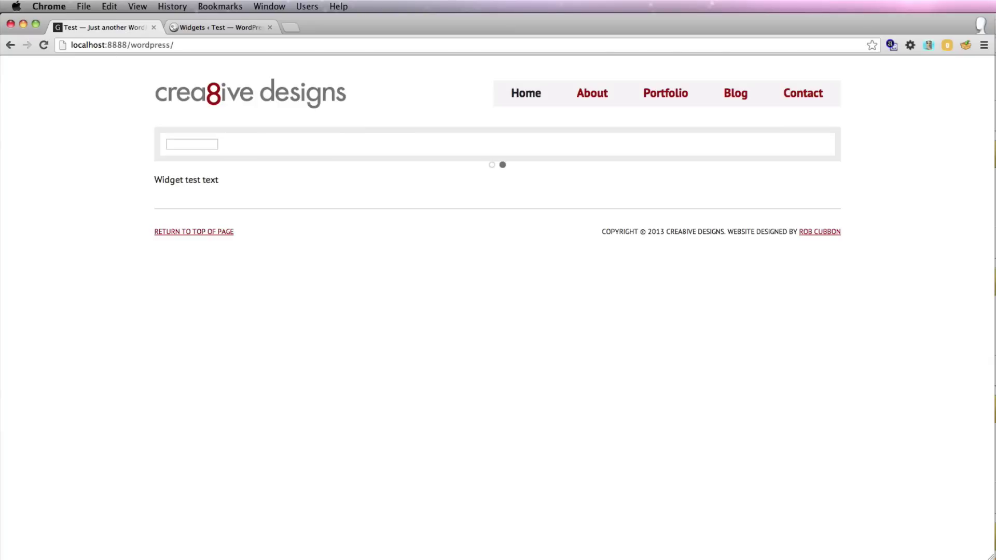